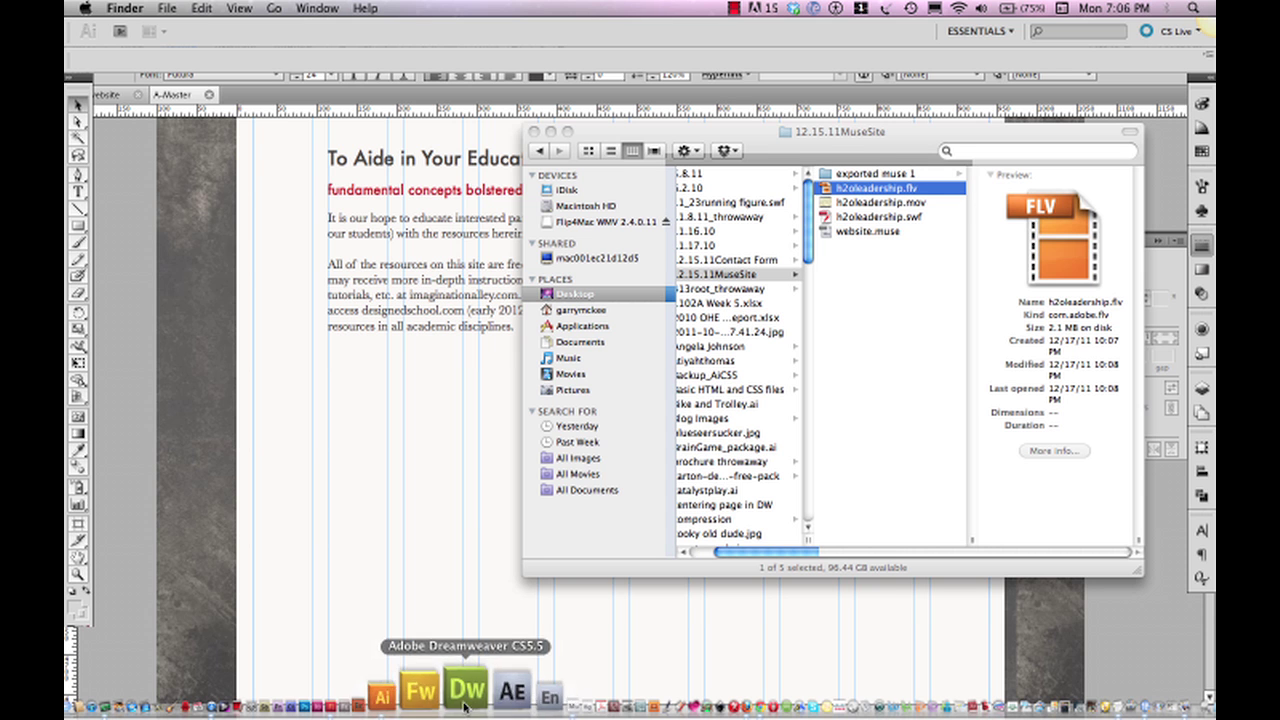
- Switch to Illustrator CS5 from the Dock so its Welcome Screen shows
click(440, 700)
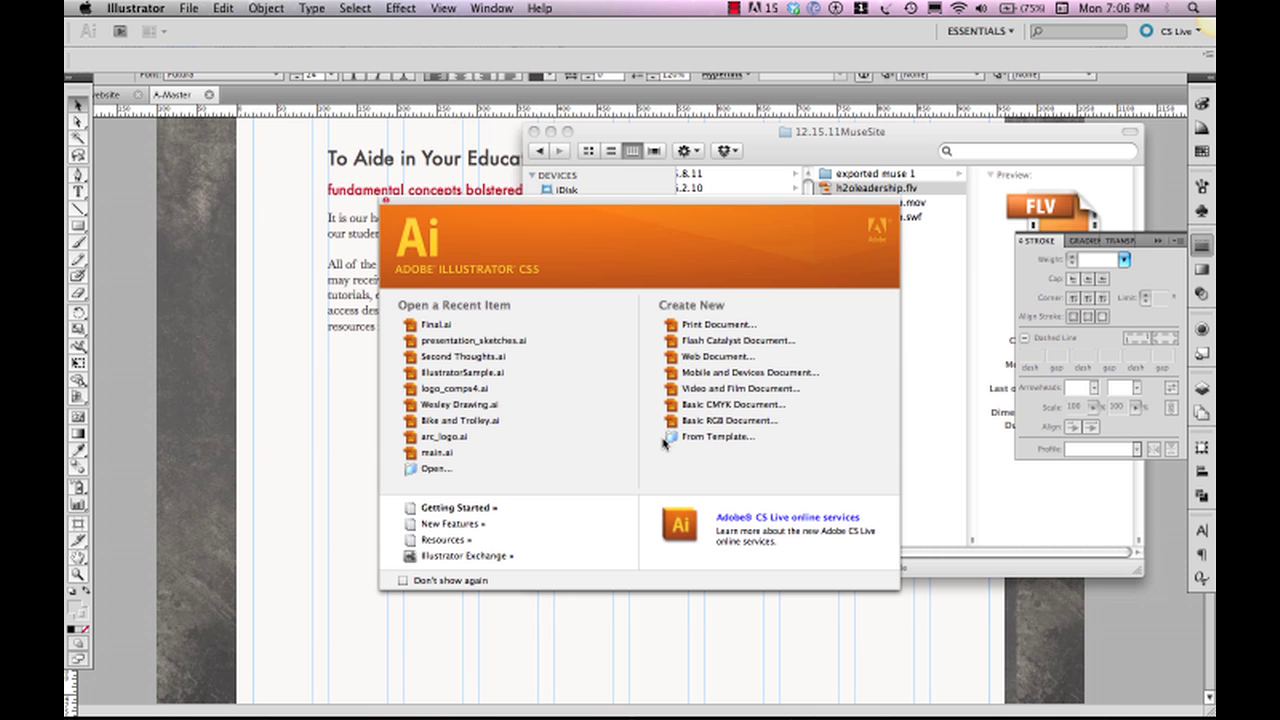
- Start a new Print Document at Letter size, 792 × 612, keeping units in Pixels
click(720, 326)
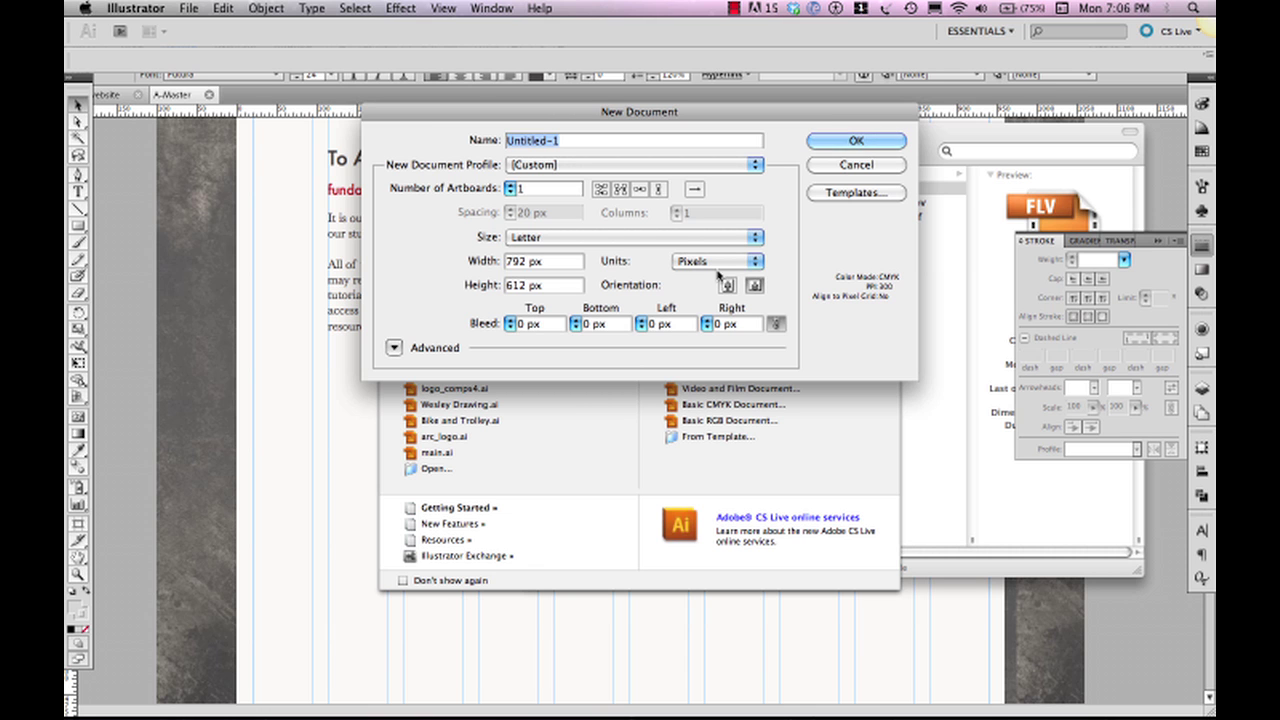
click(754, 262)
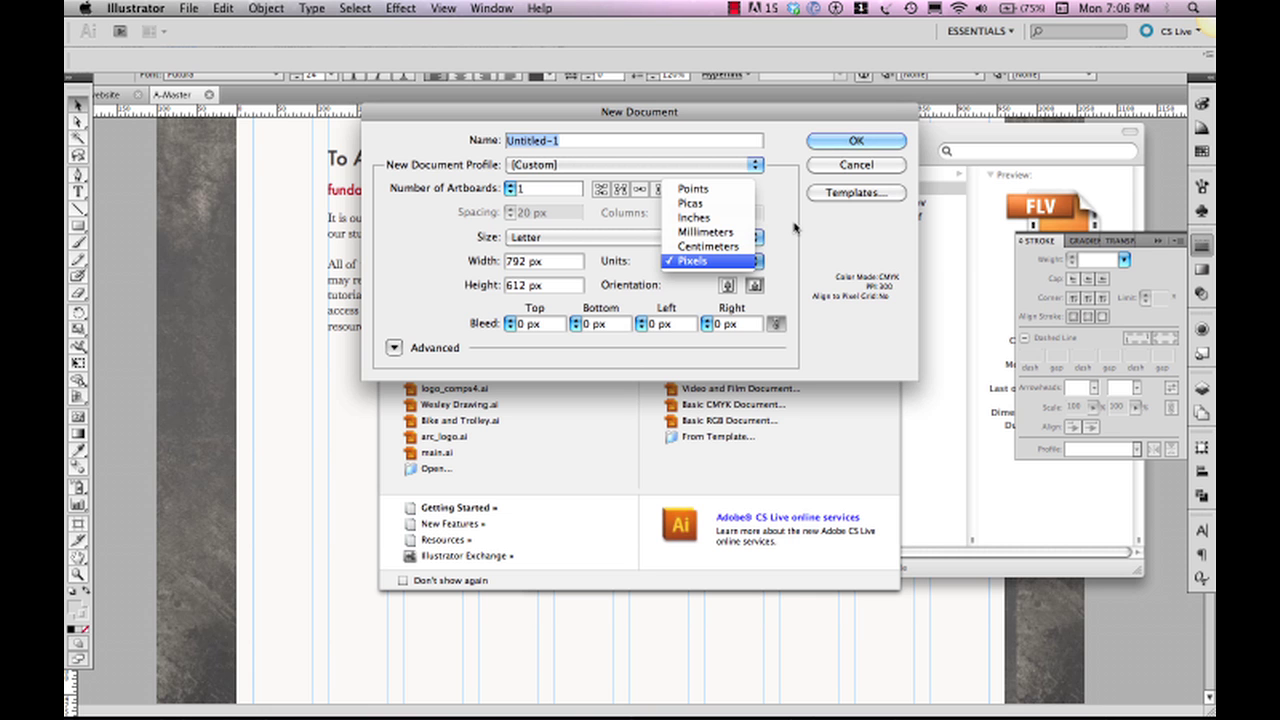
click(795, 228)
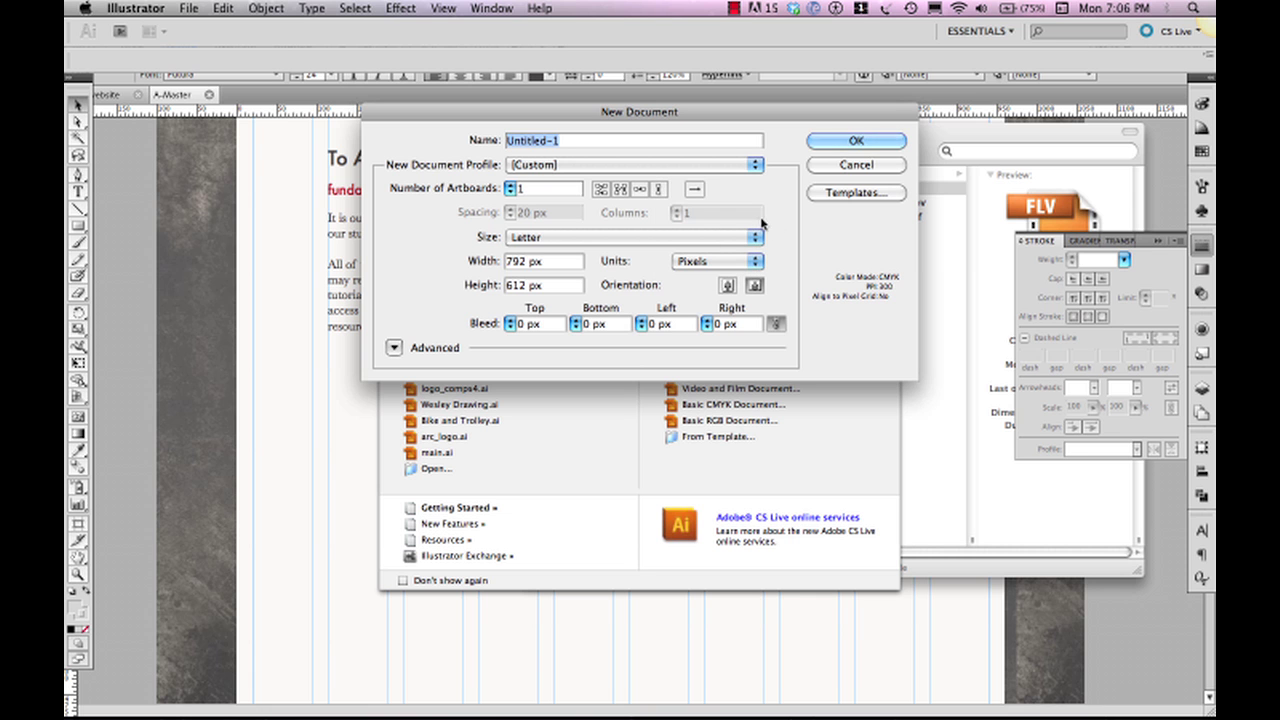
click(840, 142)
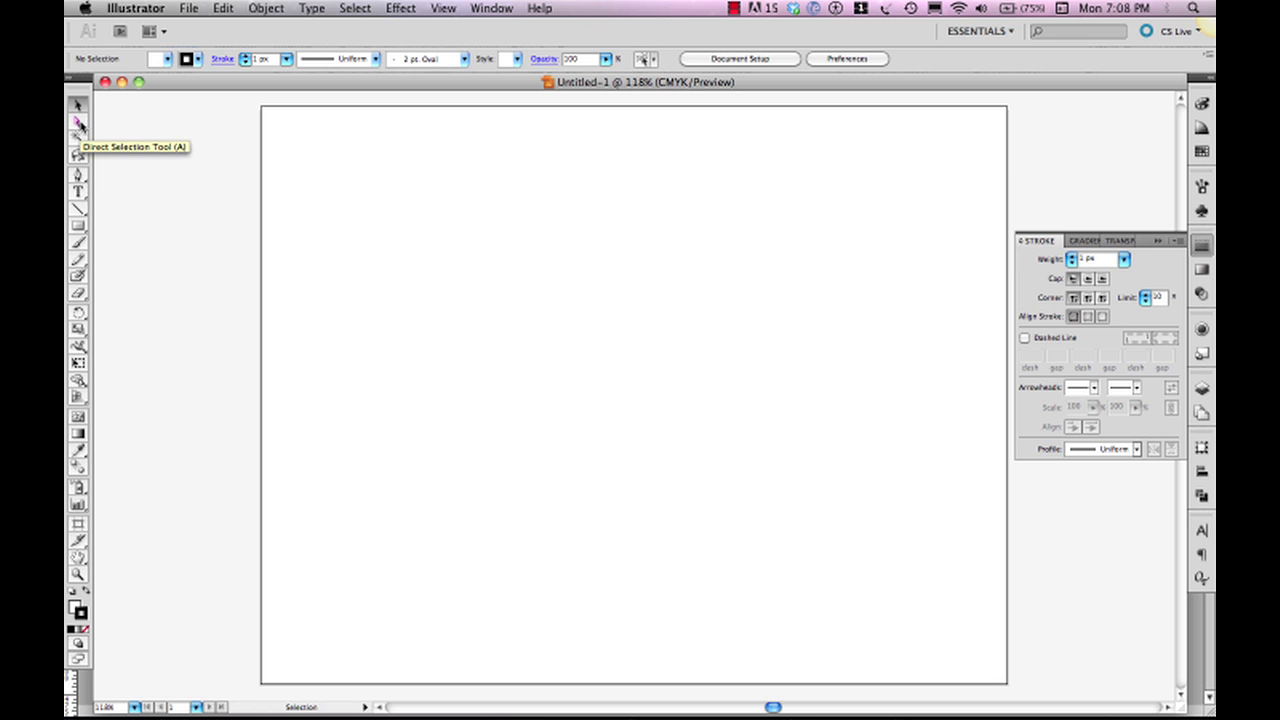
- Tear off the Pen tool flyout into a floating panel placed beside the toolbar
click(85, 180)
click(85, 180)
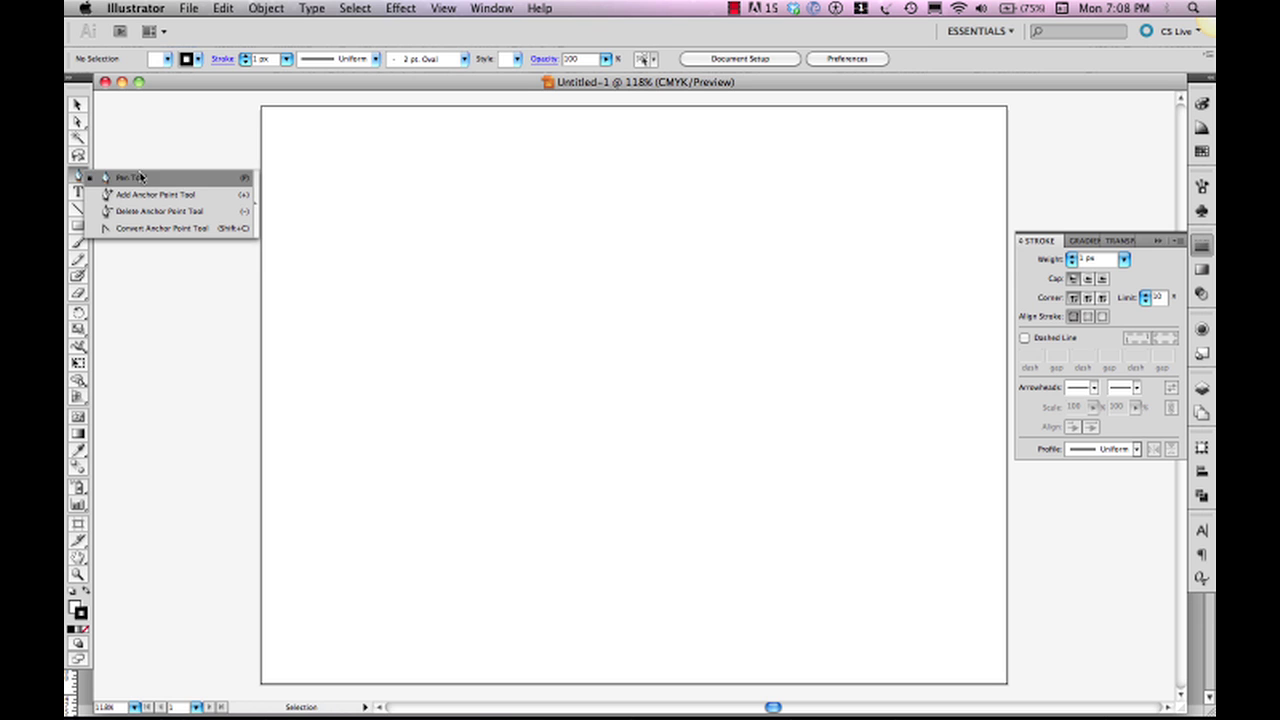
click(257, 210)
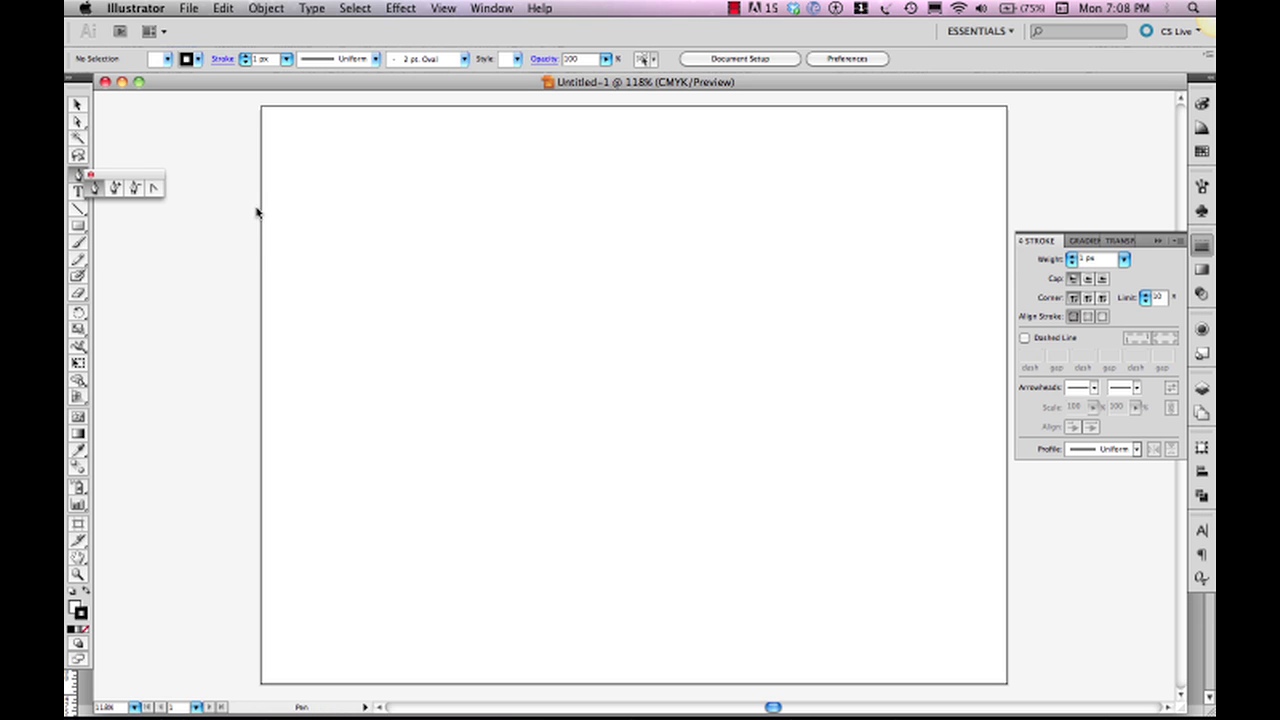
drag(97, 175, 157, 160)
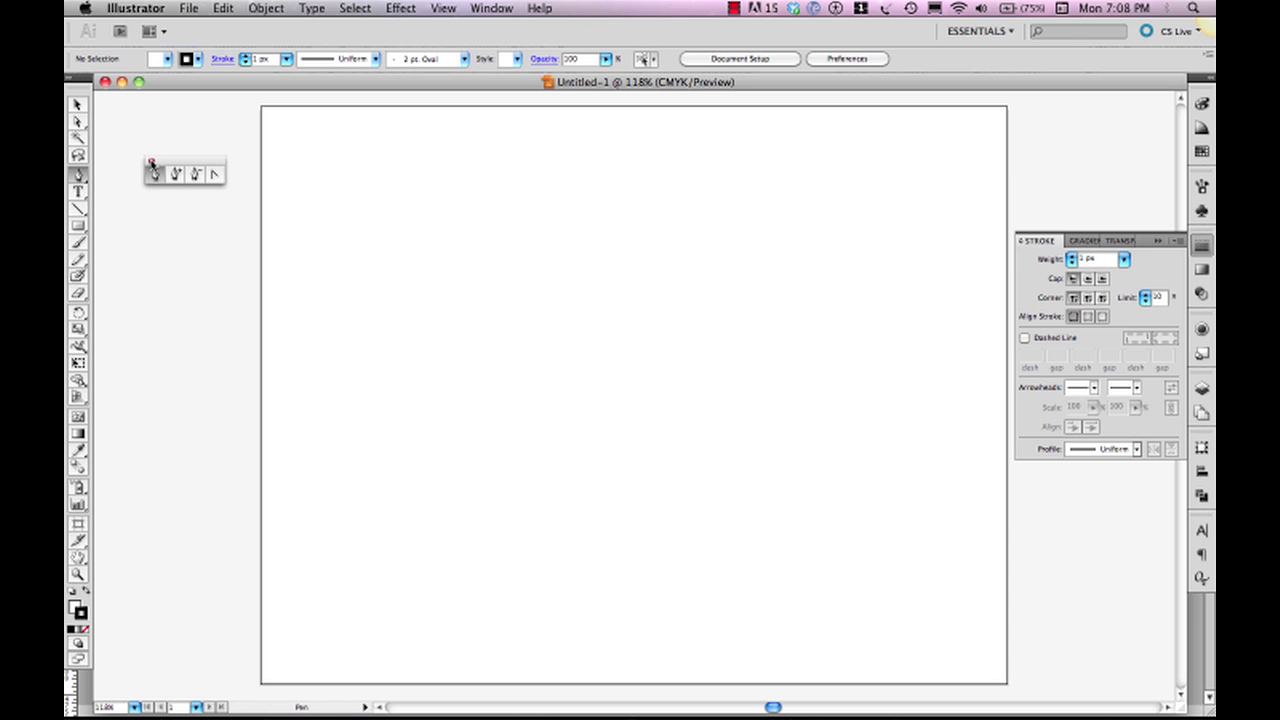
- Close the floating Pen panel, look at the Pen and Type flyouts, and pick the Blob Brush
click(151, 162)
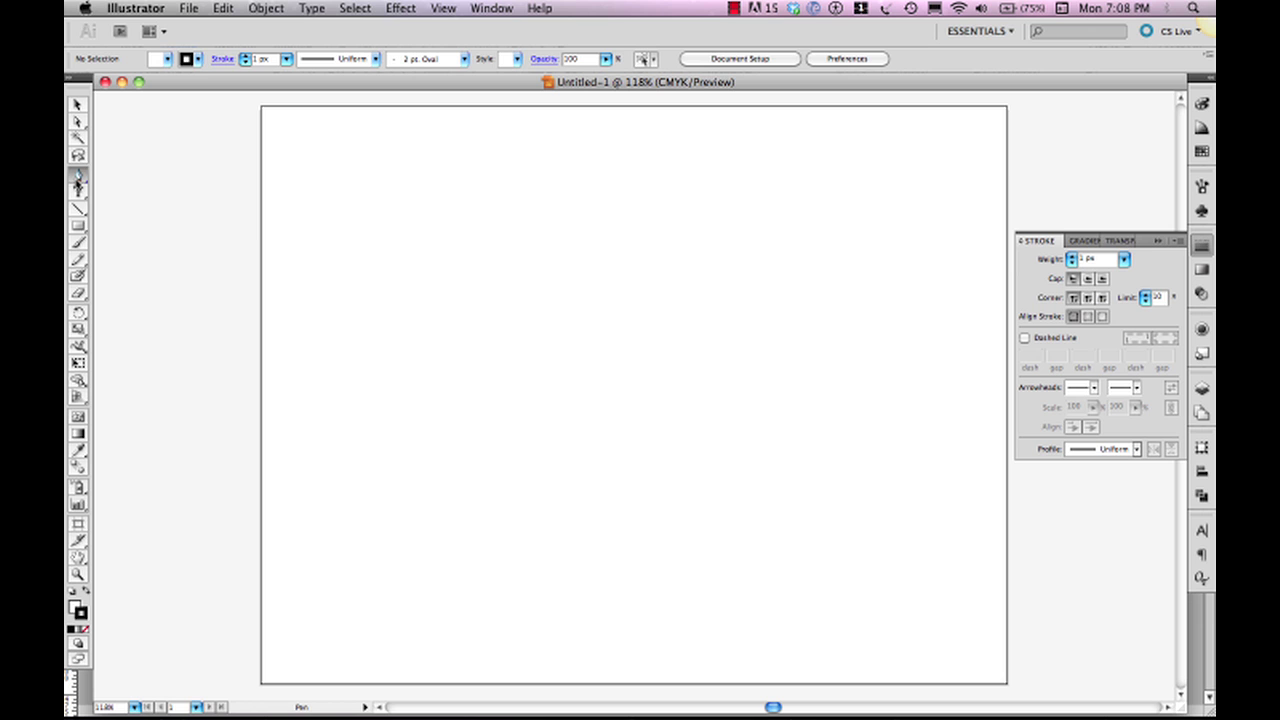
mouse_move(78, 178)
mouse_down()
mouse_move(126, 180)
mouse_move(77, 181)
mouse_up()
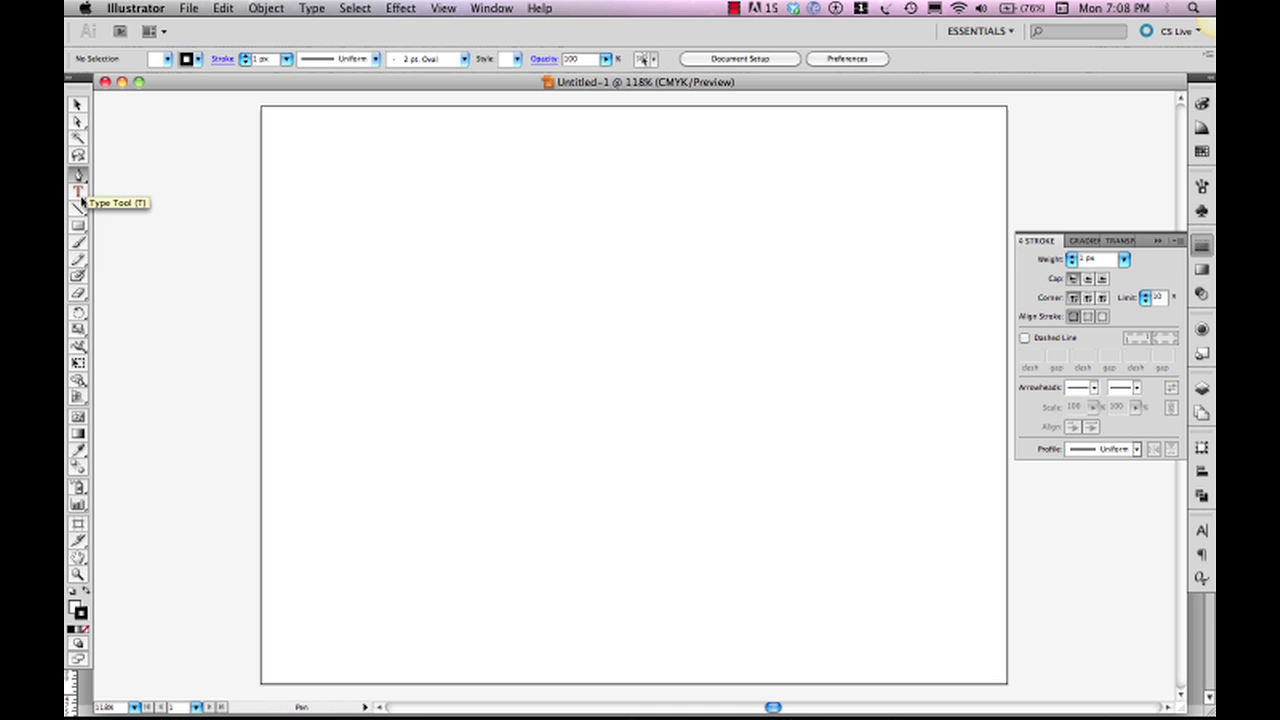
mouse_move(82, 201)
mouse_down()
mouse_move(122, 198)
mouse_move(122, 280)
mouse_move(78, 200)
mouse_up()
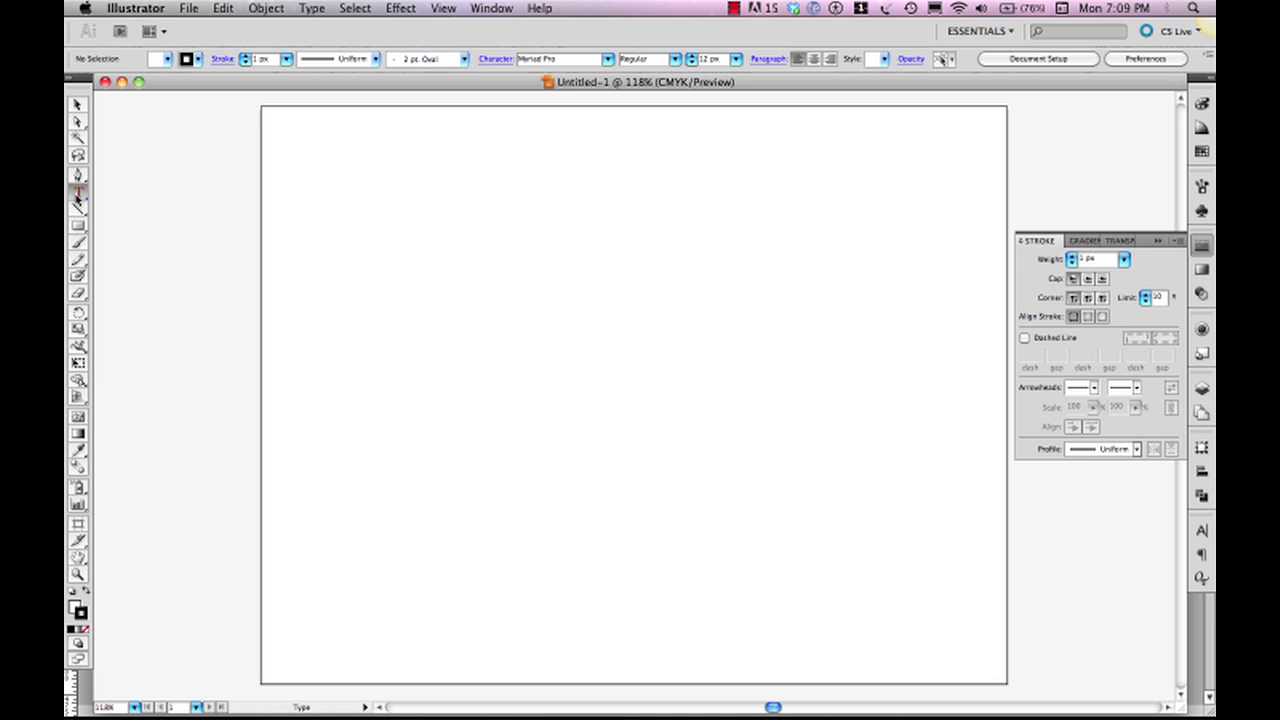
click(79, 277)
click(79, 279)
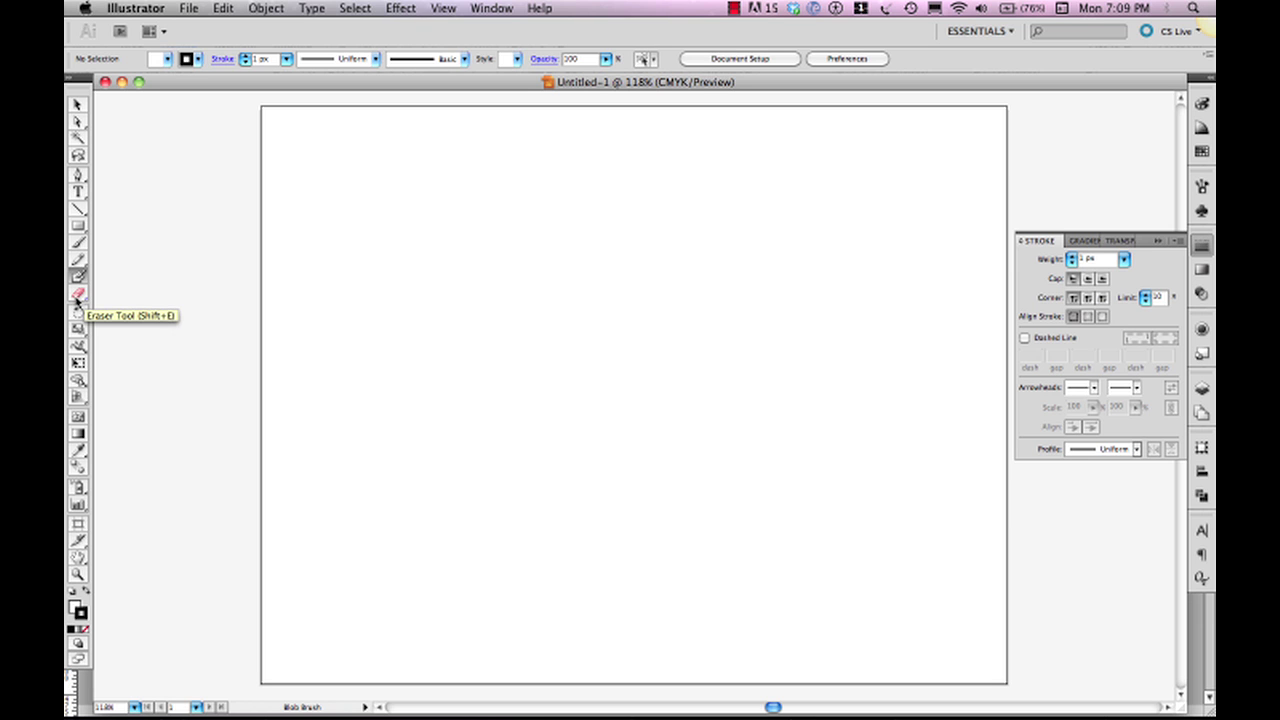
- Choose the Eraser Tool from the Eraser, Scissors and Knife flyout
click(80, 296)
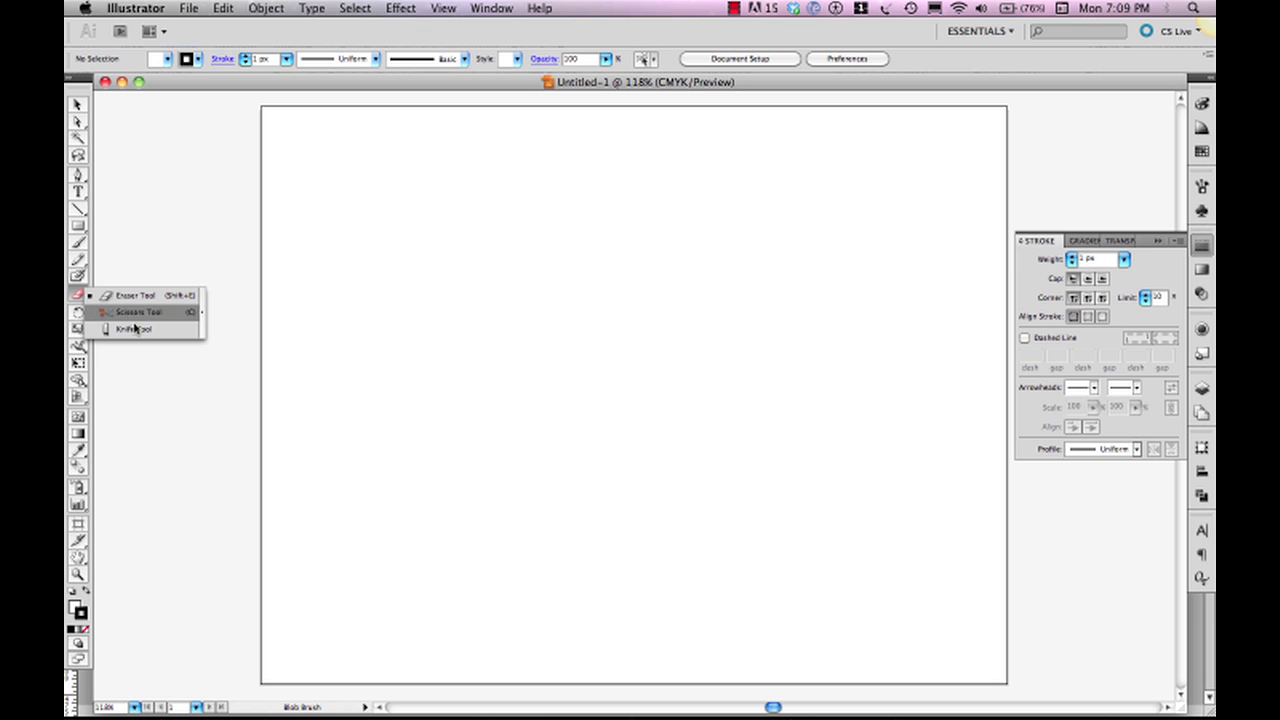
click(88, 296)
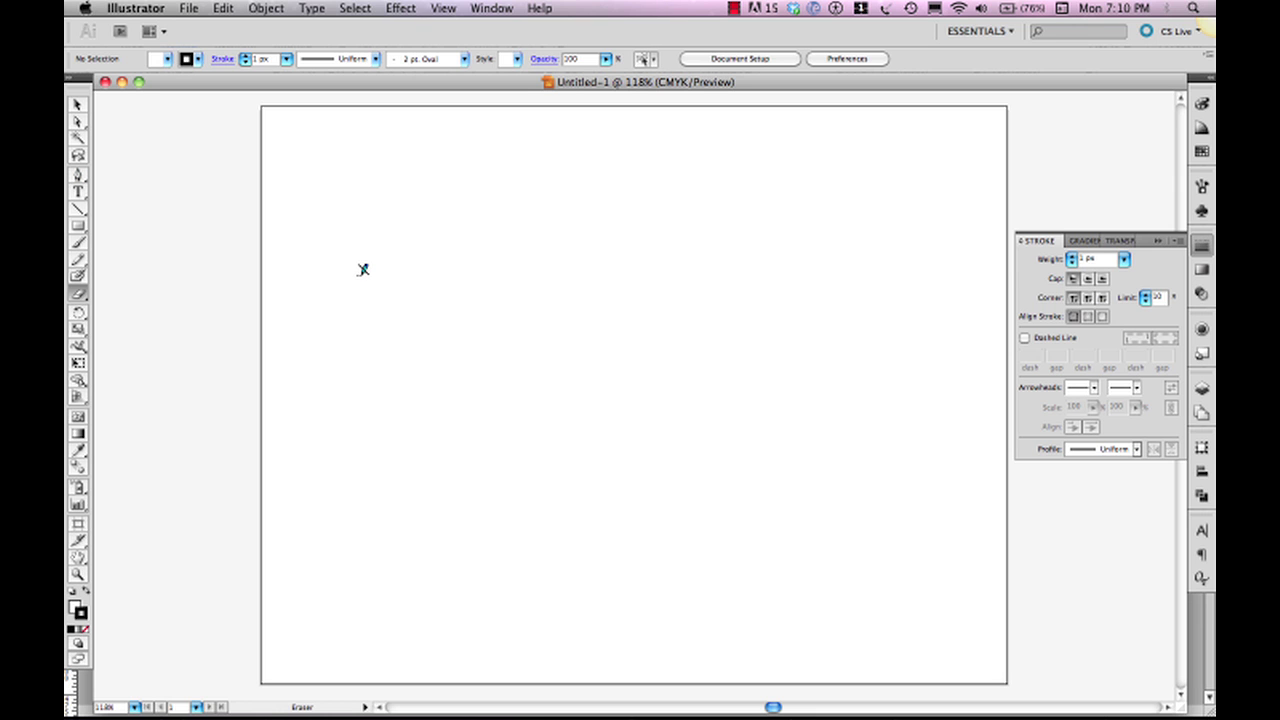
- Cycle with shortcuts A, Shift+C and P through Direct Selection and Convert Anchor Point to the Pen
key(a)
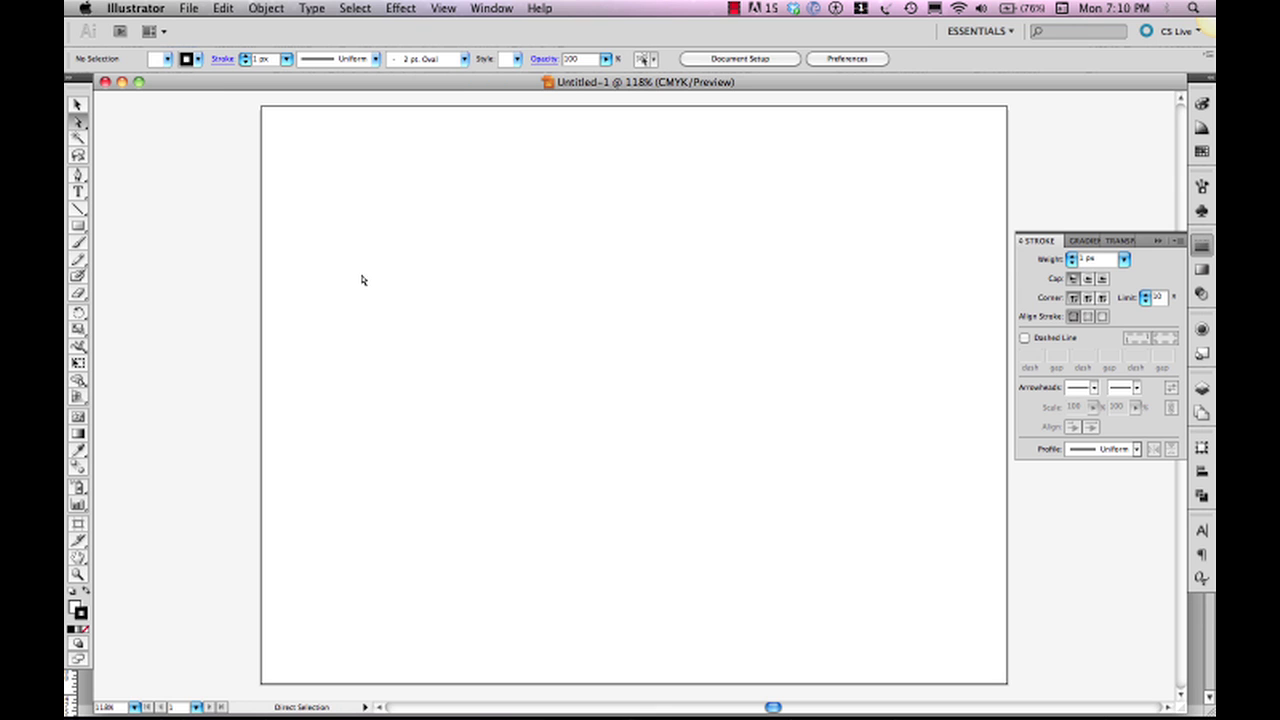
key(shift+c)
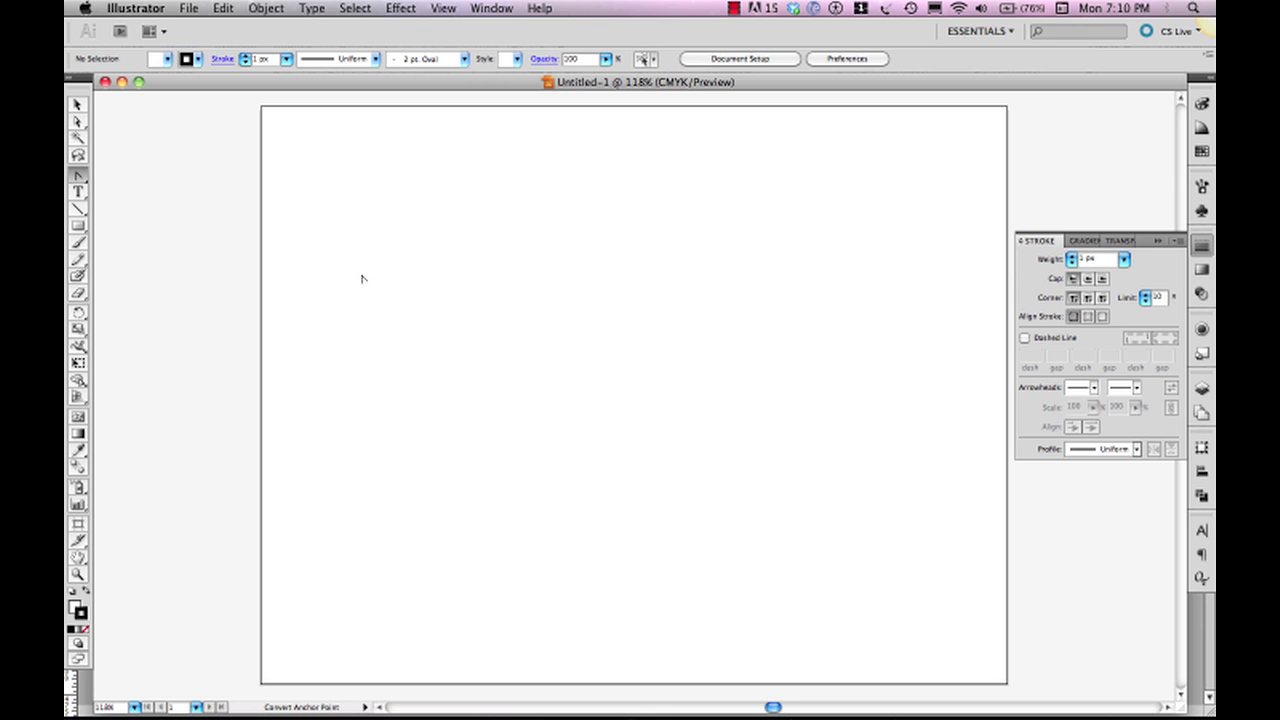
key(p)
key(p)
click(330, 352)
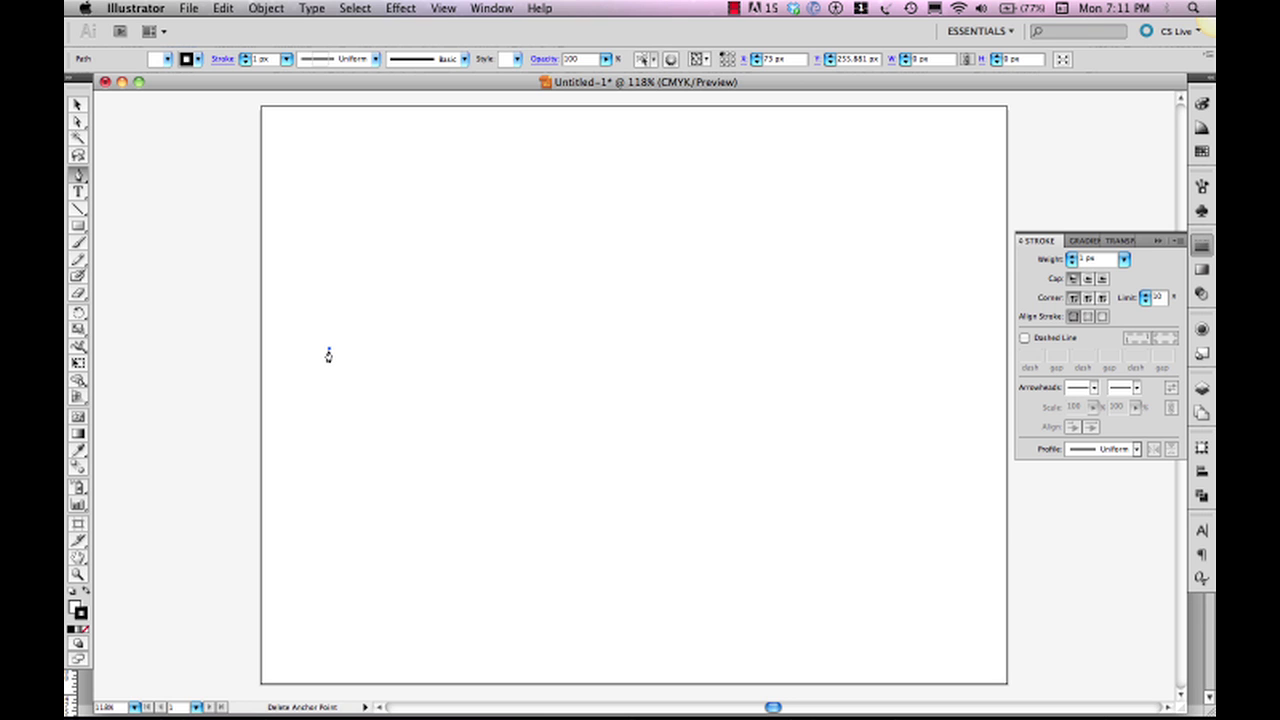
click(328, 355)
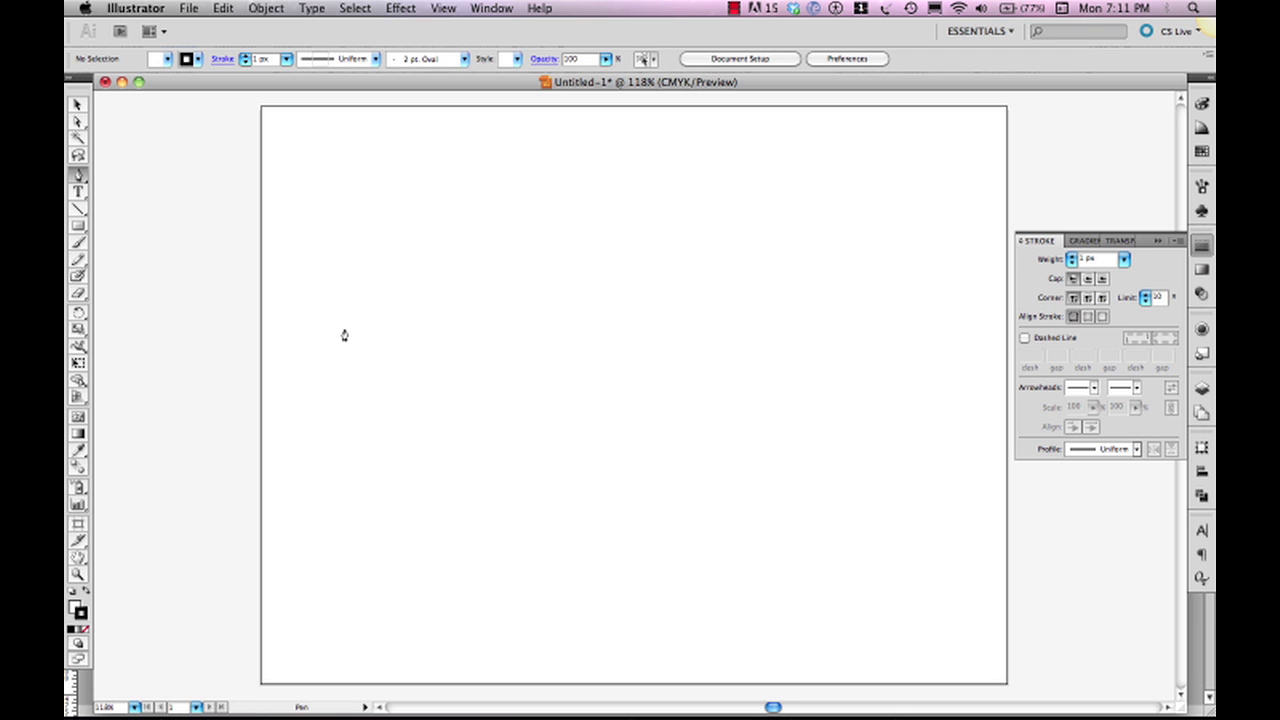
- Pick the Pen Tool from the Pen tool flyout in the toolbox
click(78, 177)
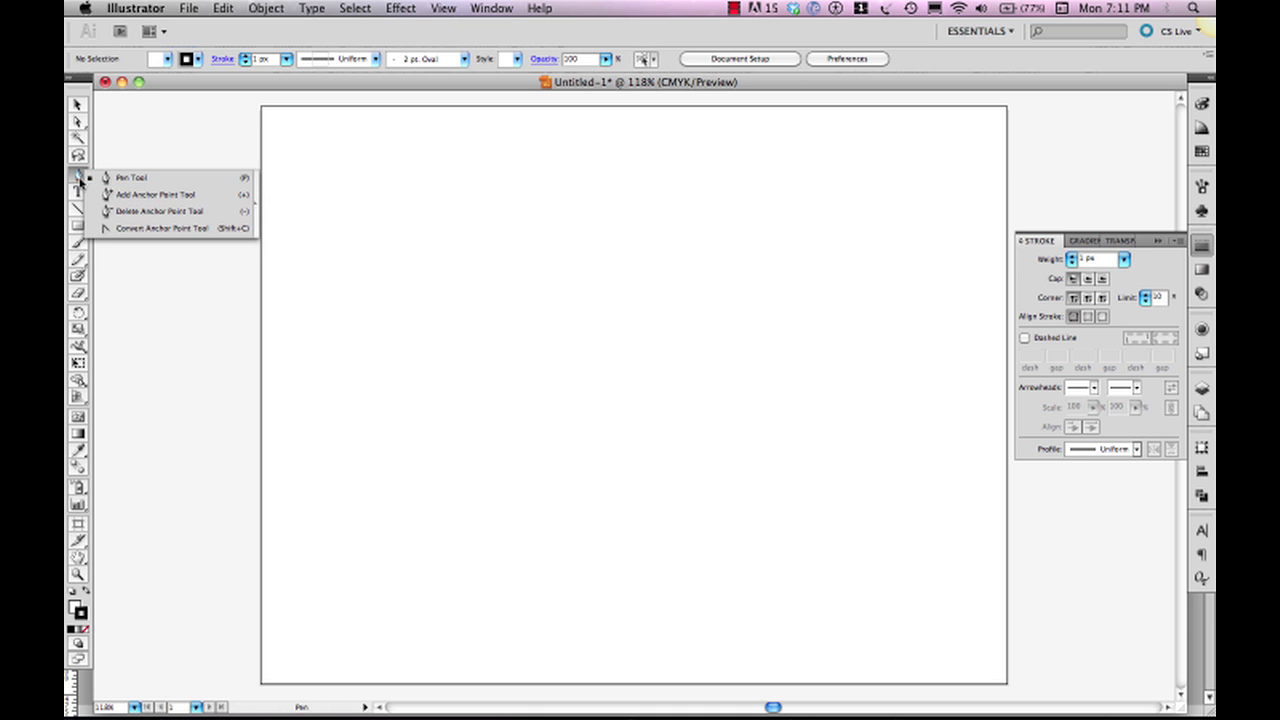
click(79, 181)
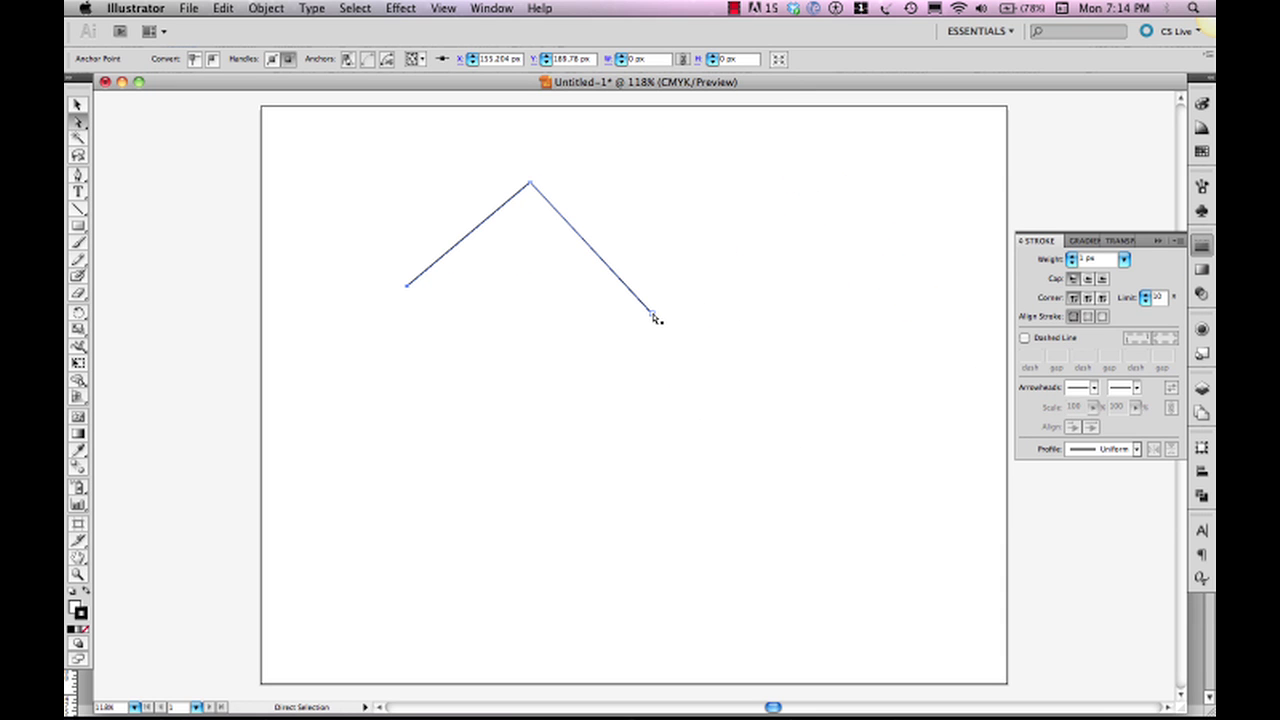
- Drag the right end anchor, undo the wrong move, and drag it up near the left end's level
drag(654, 318, 676, 372)
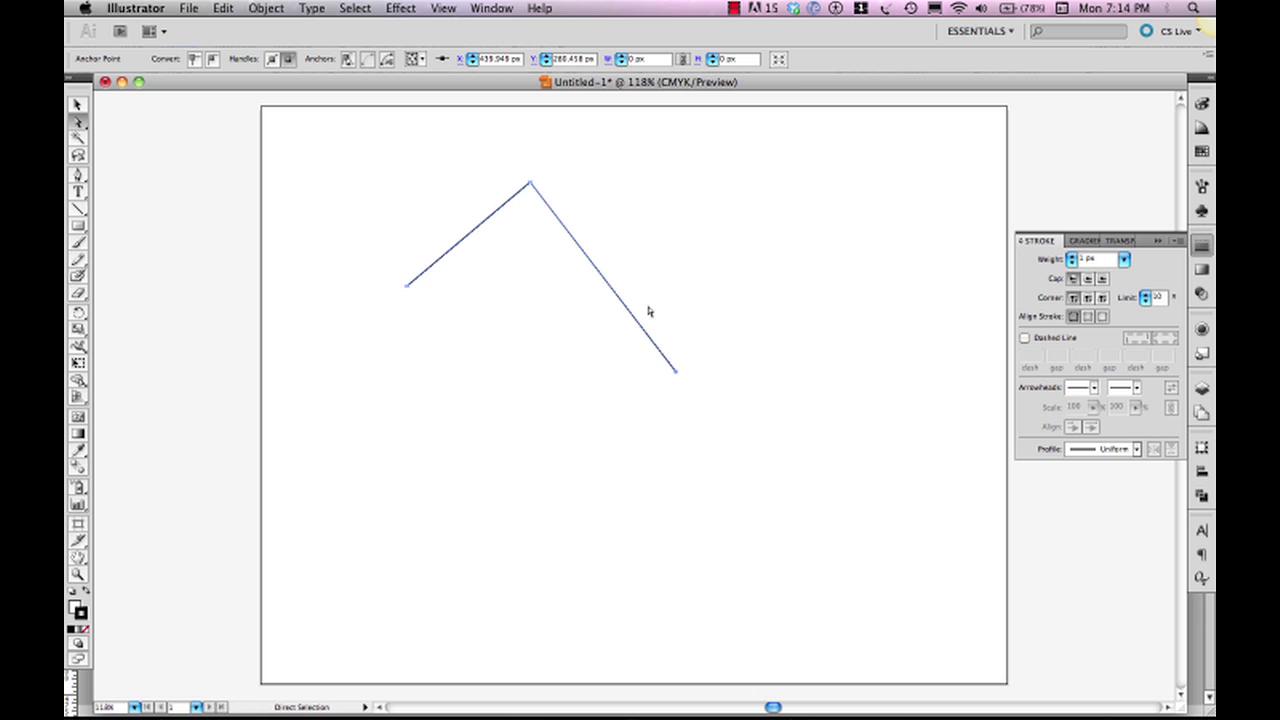
click(656, 348)
key(super+z)
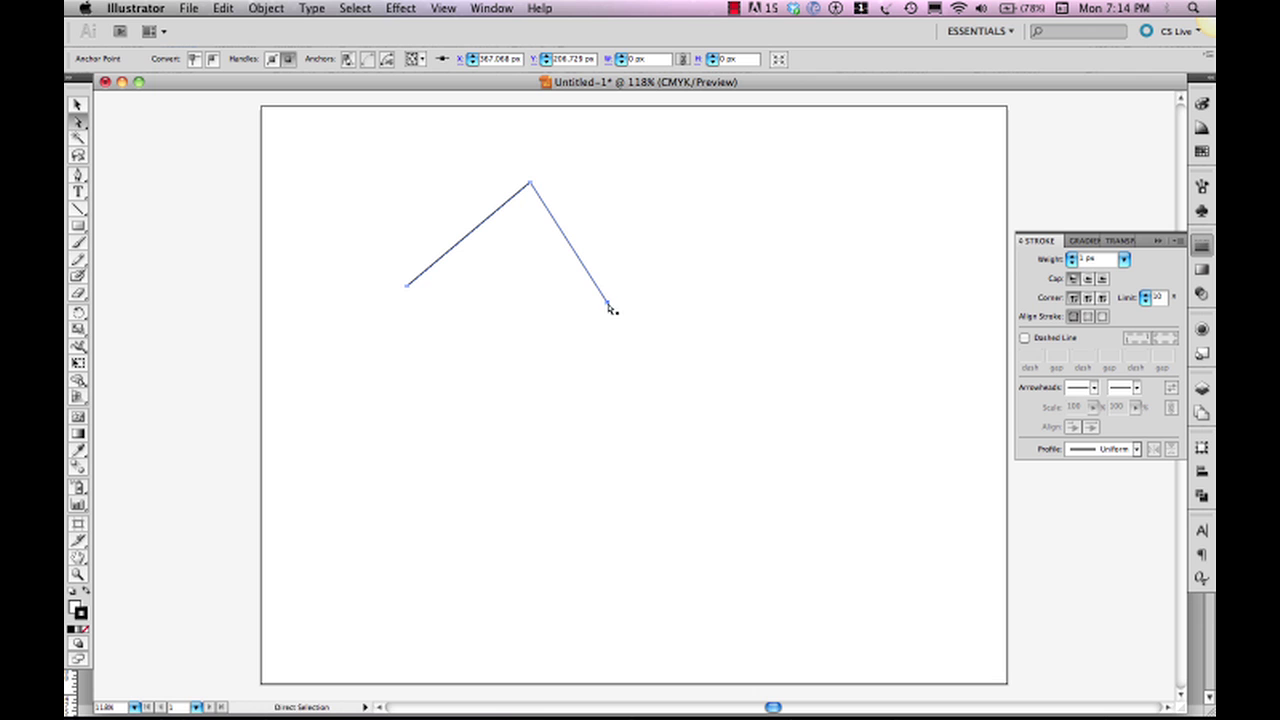
drag(607, 305, 658, 278)
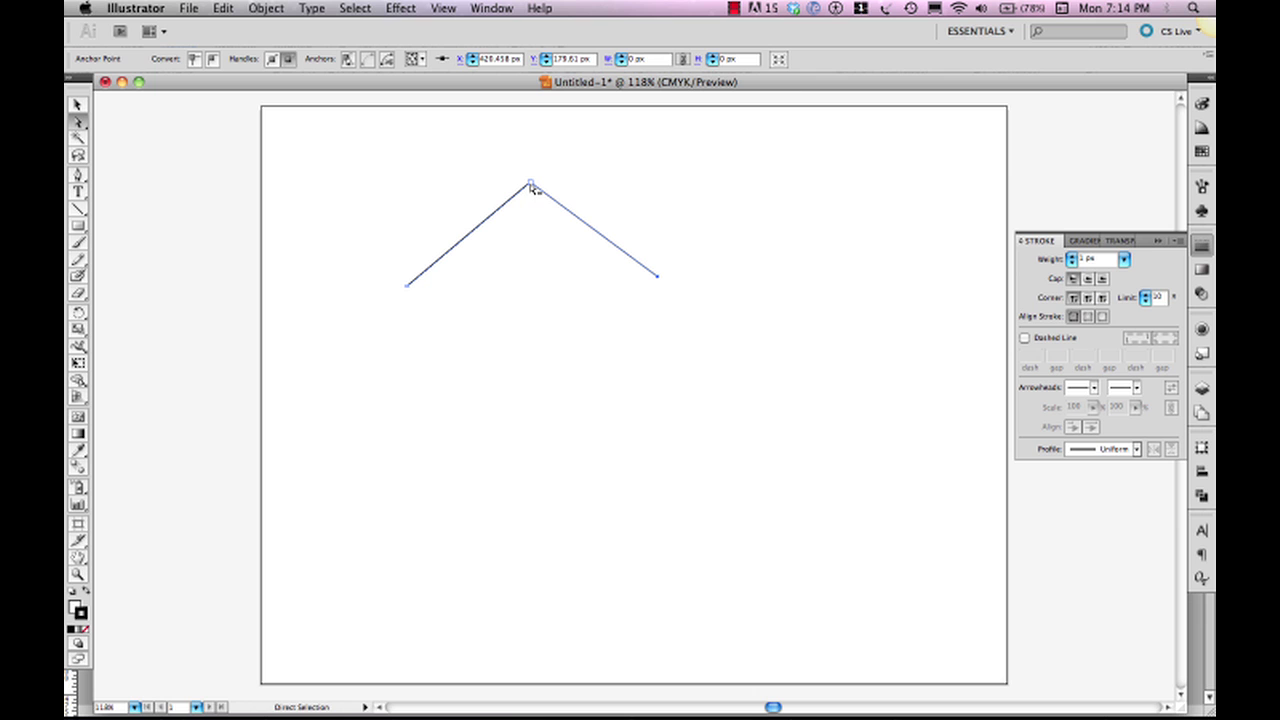
- Drag the apex anchor up to X 294.167 px, Y 61.813 px
click(531, 185)
mouse_move(531, 185)
mouse_down()
mouse_move(529, 263)
mouse_move(528, 190)
mouse_move(428, 177)
mouse_move(659, 200)
mouse_move(594, 309)
mouse_move(580, 366)
mouse_move(526, 157)
mouse_move(557, 169)
mouse_move(539, 170)
mouse_up()
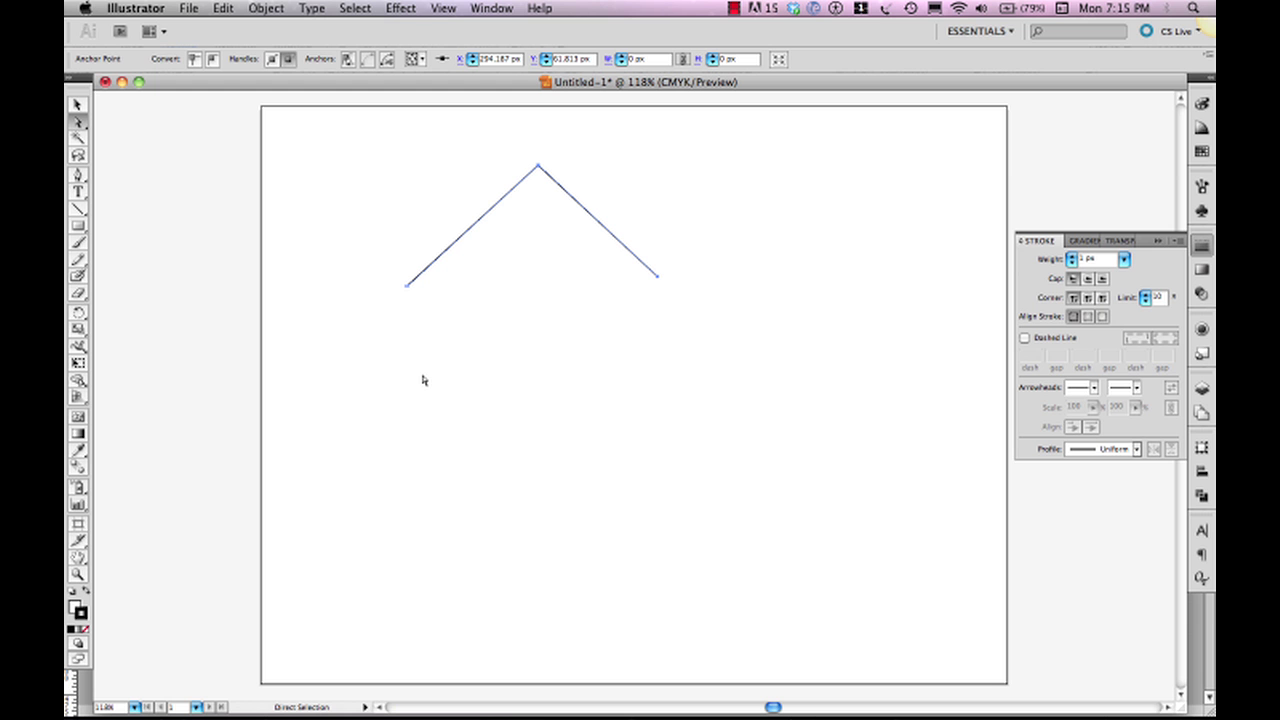
key(F9)
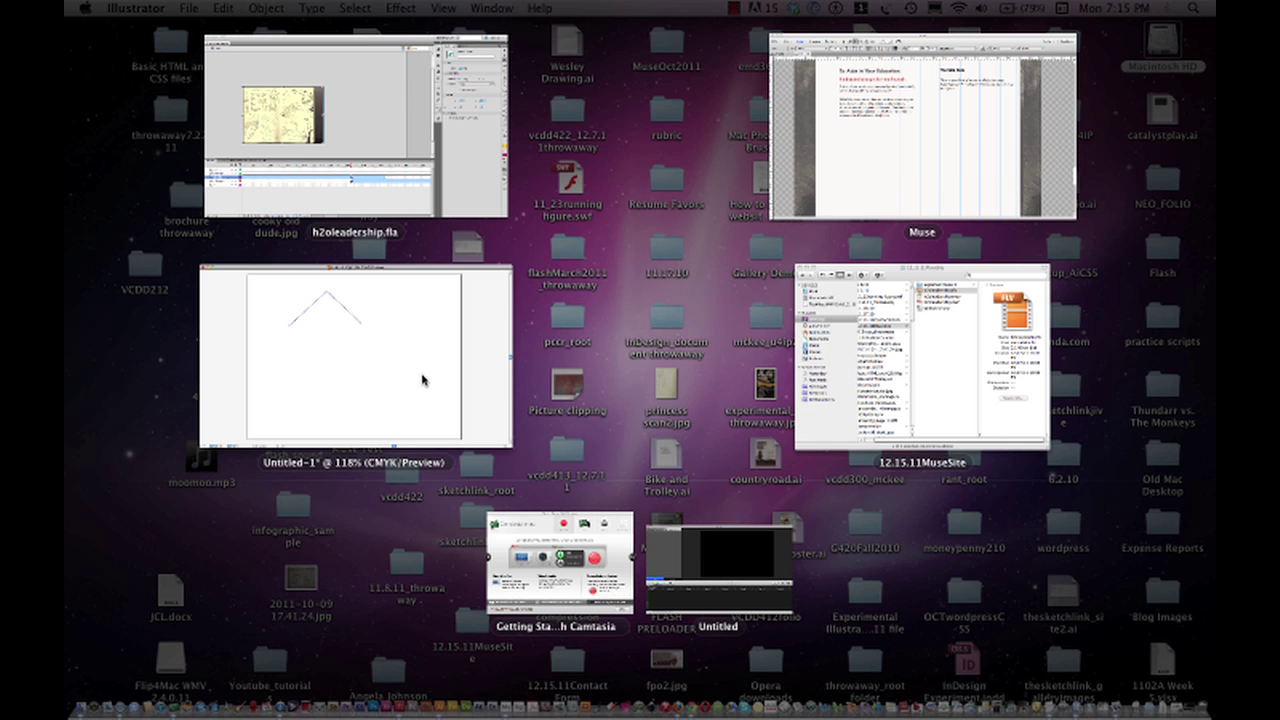
click(424, 378)
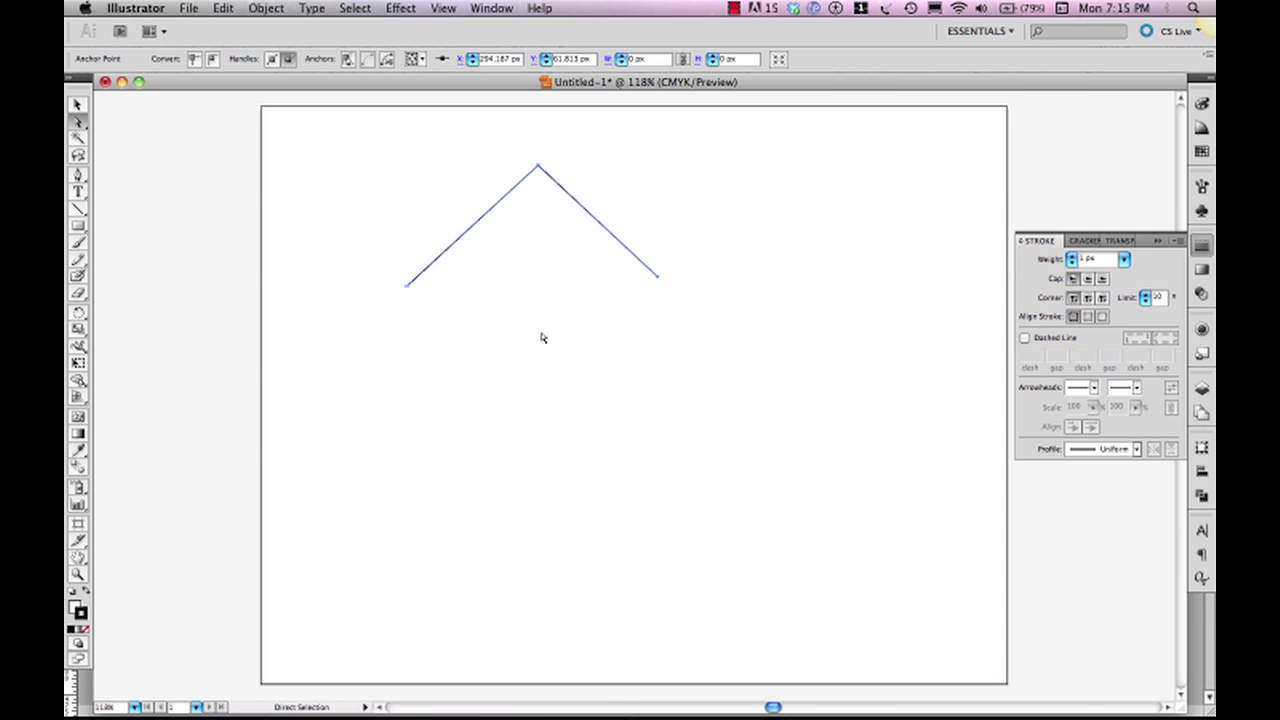